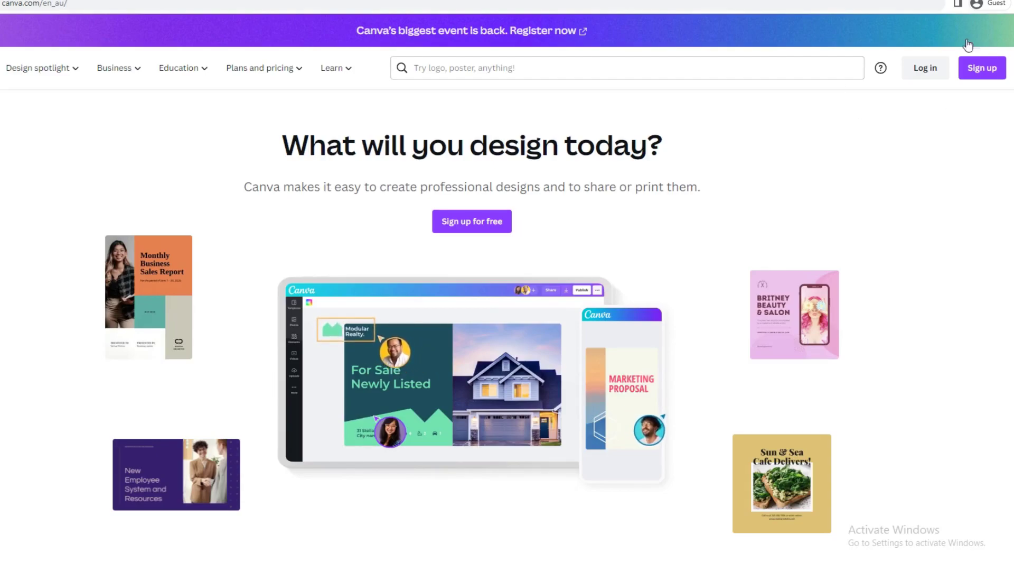
- Sign up for Canva by email with the copied temporary address, entering a name and creating the account
left_click(977, 69)
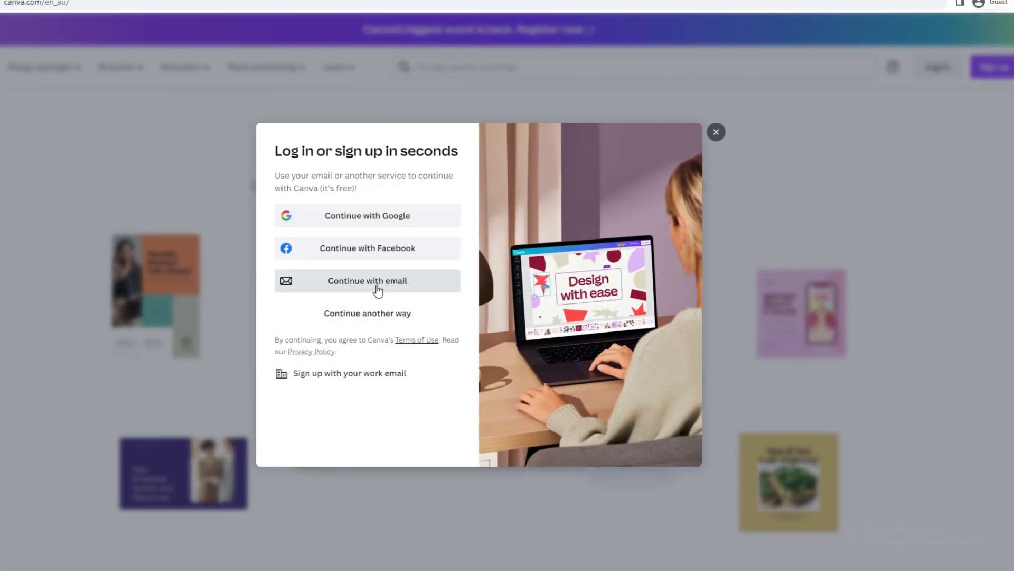
left_click(377, 287)
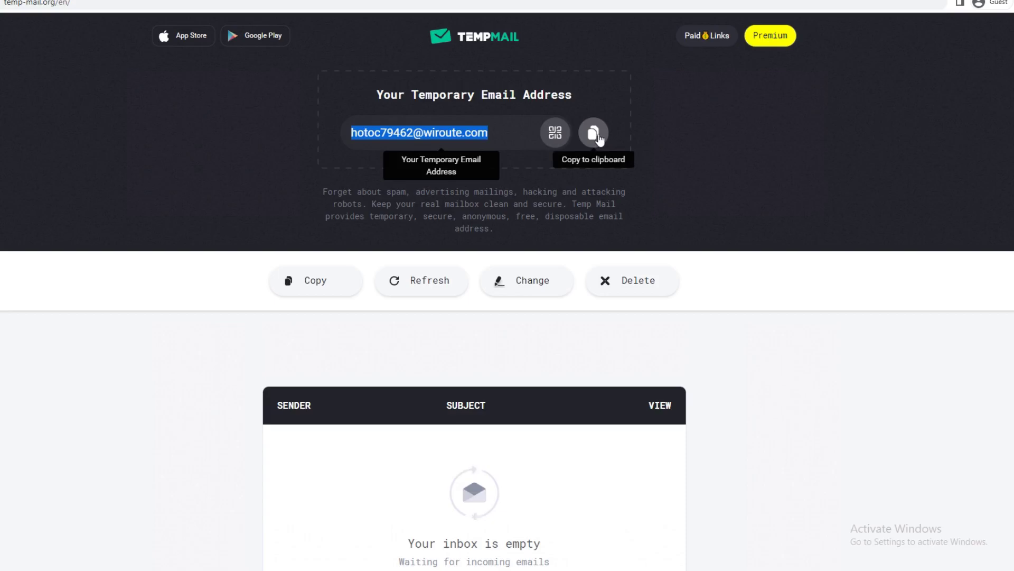
left_click(595, 135)
key("ctrl+Tab")
key("ctrl+v")
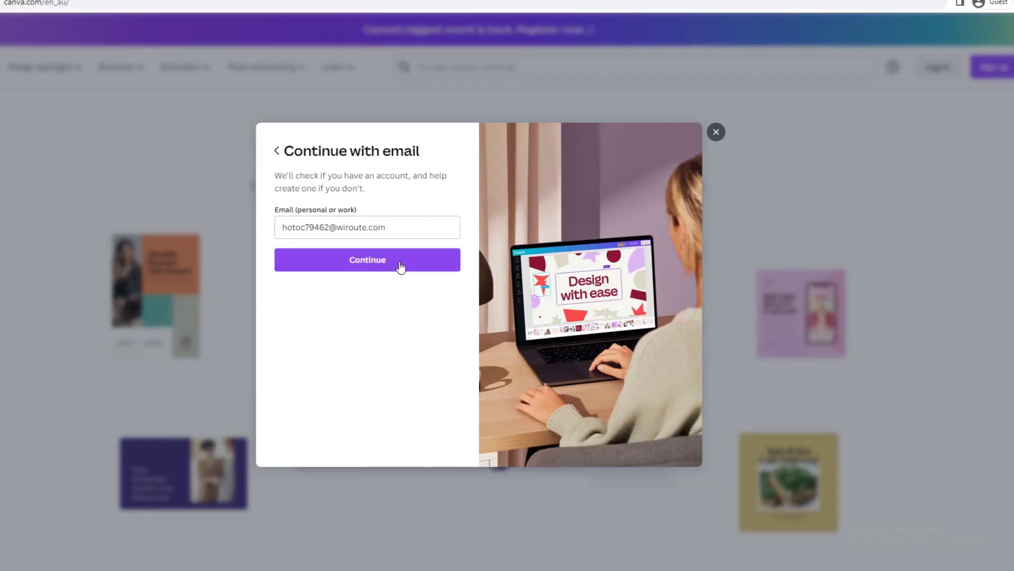
left_click(399, 262)
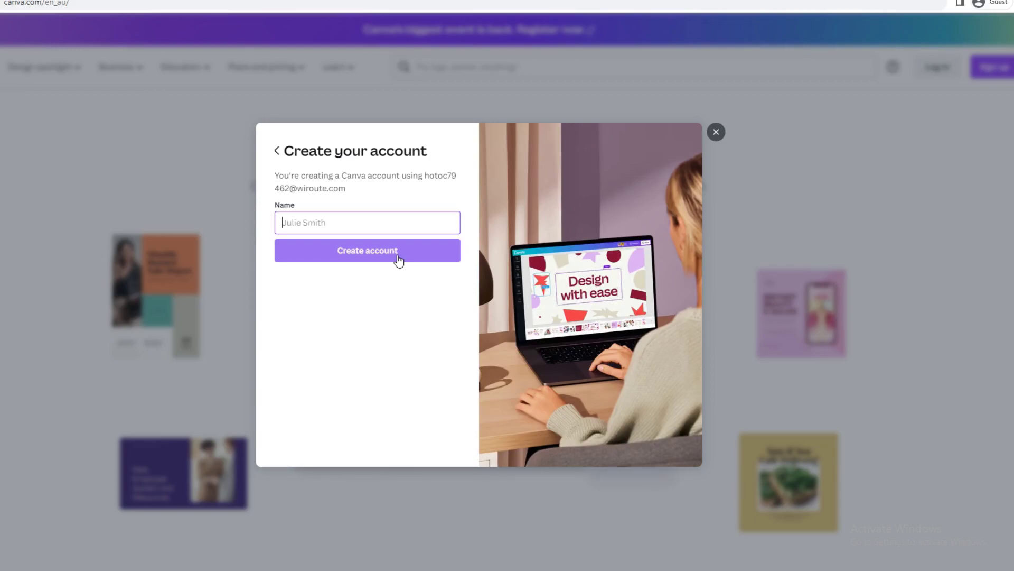
type("hjhj")
left_click(349, 259)
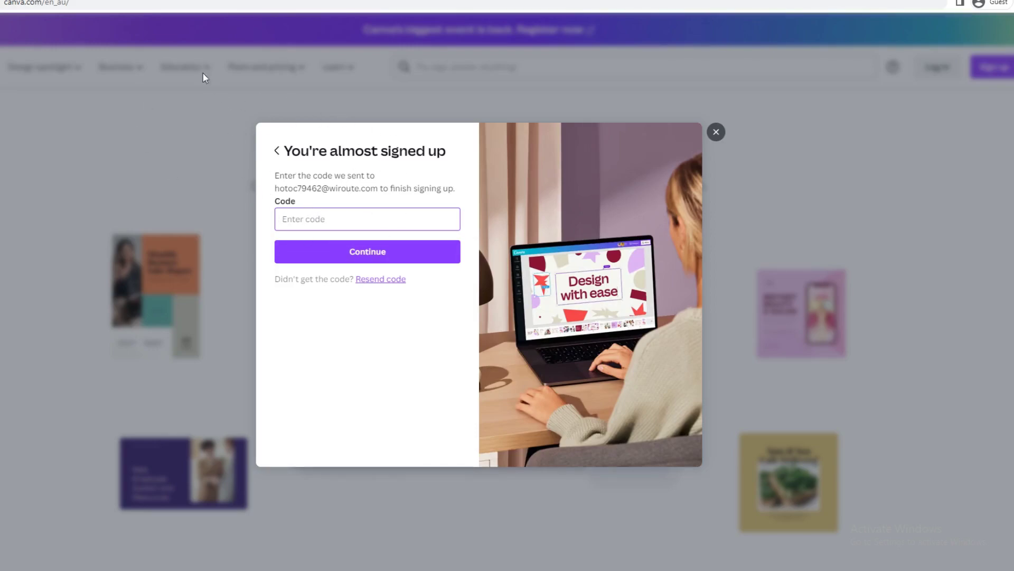
key("ctrl+Tab")
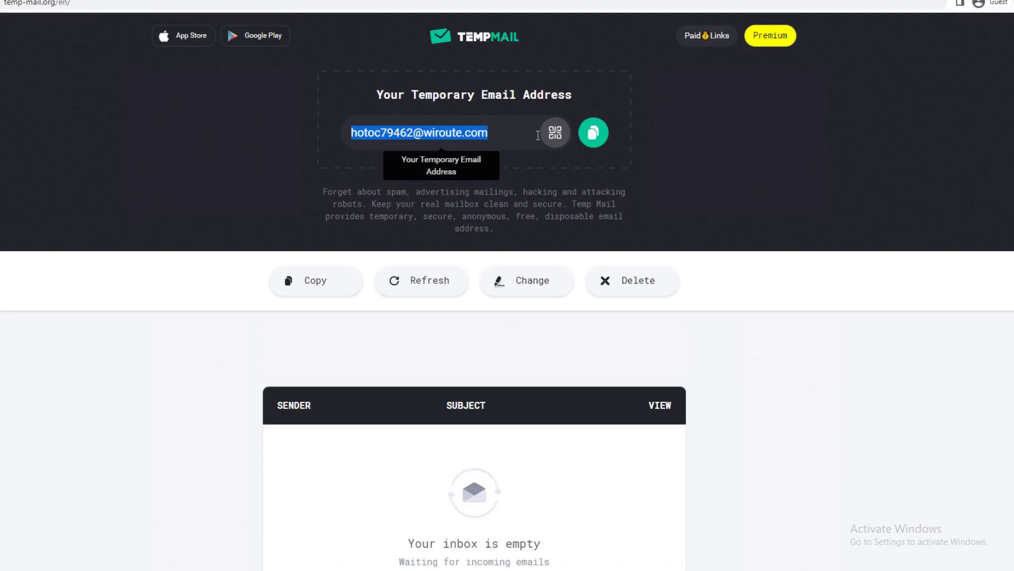
scroll(433, 380, "down", 2)
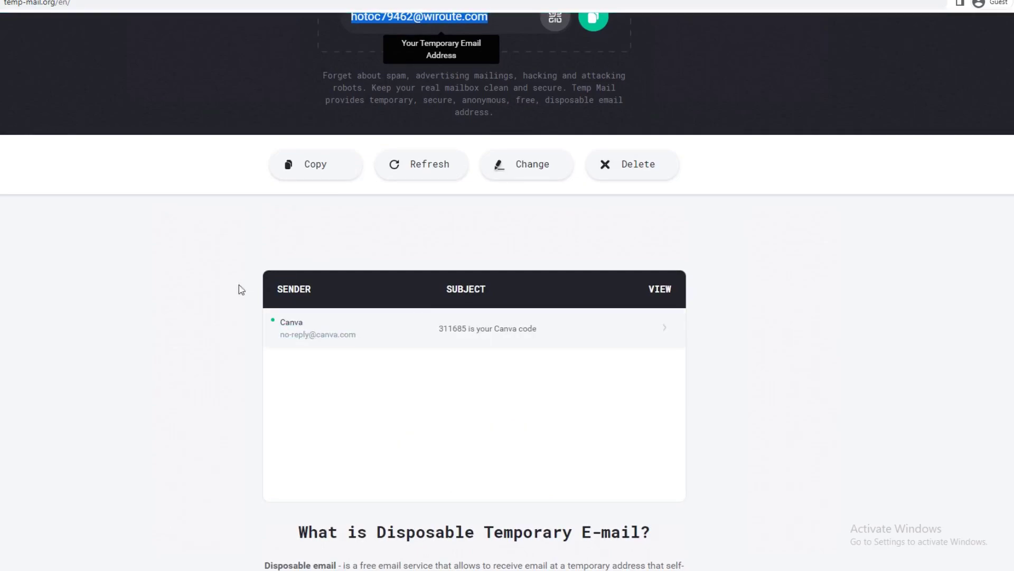
left_click(403, 330)
scroll(490, 340, "down", 3)
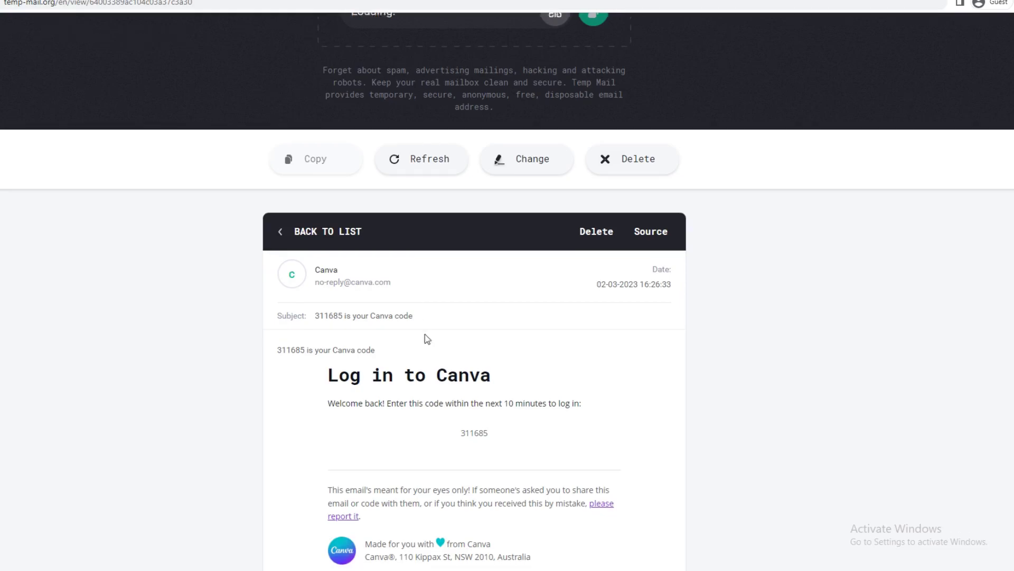
left_click_drag(502, 390, 458, 376)
double_click(474, 431)
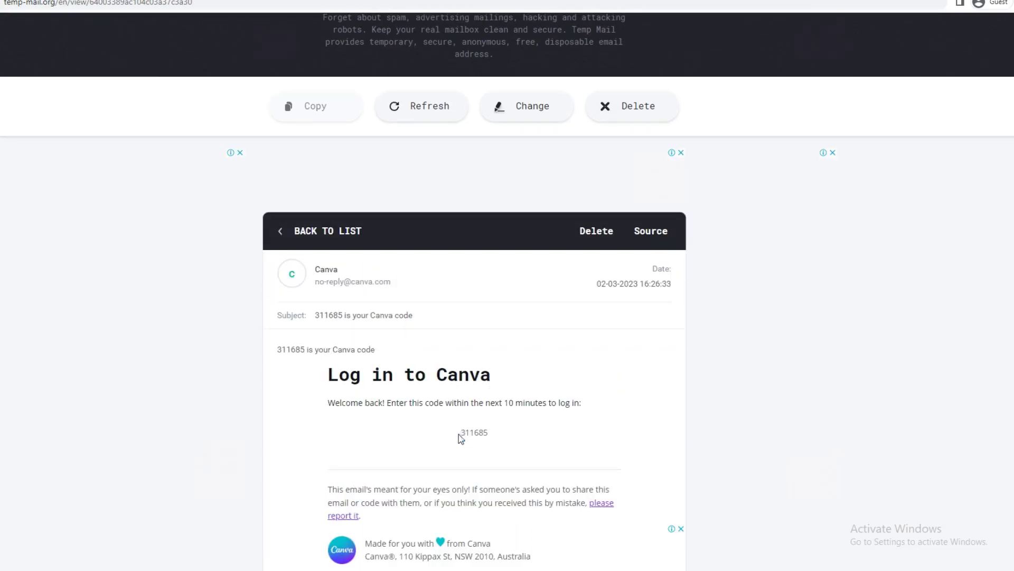
right_click(472, 434)
left_click(492, 442)
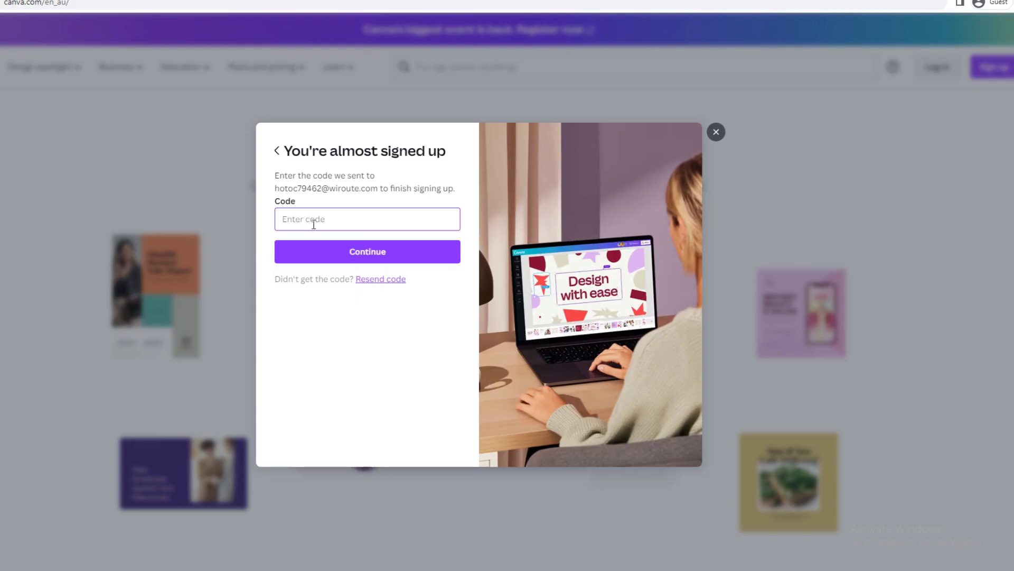
key("ctrl+v")
left_click(350, 240)
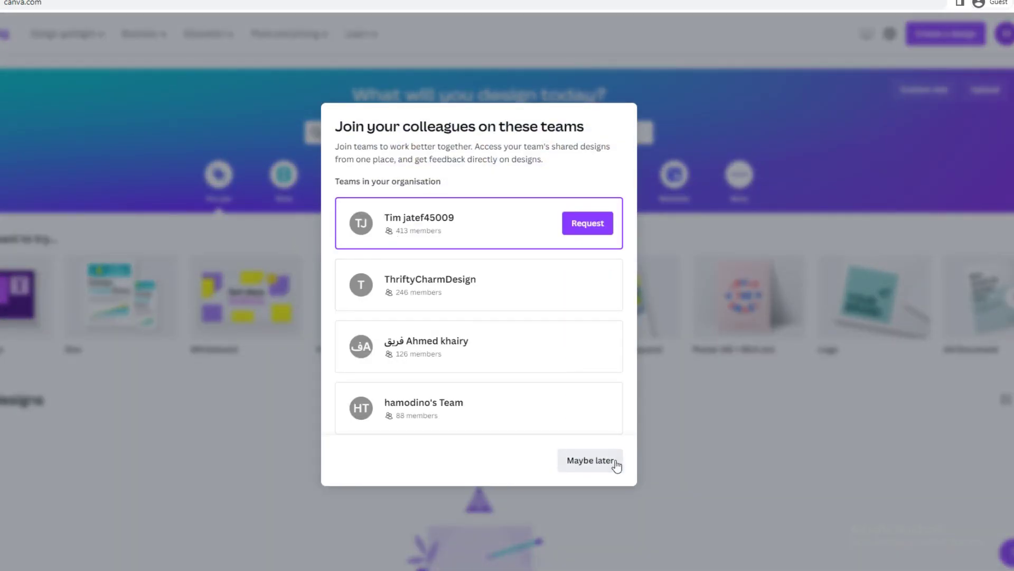
- Skip the first onboarding prompt, choose Small Business as the use, and skip creating a team
left_click(614, 464)
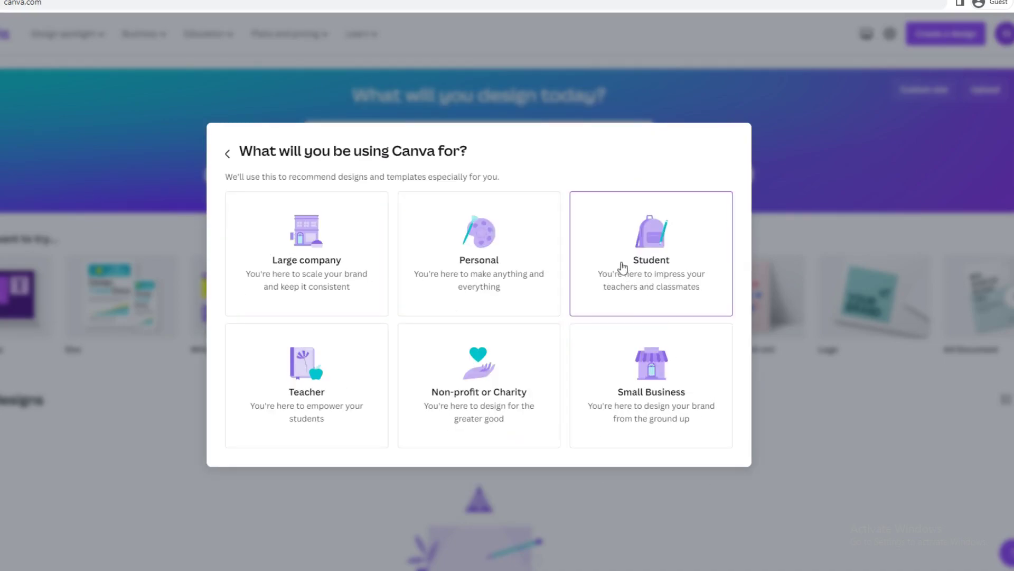
left_click(664, 391)
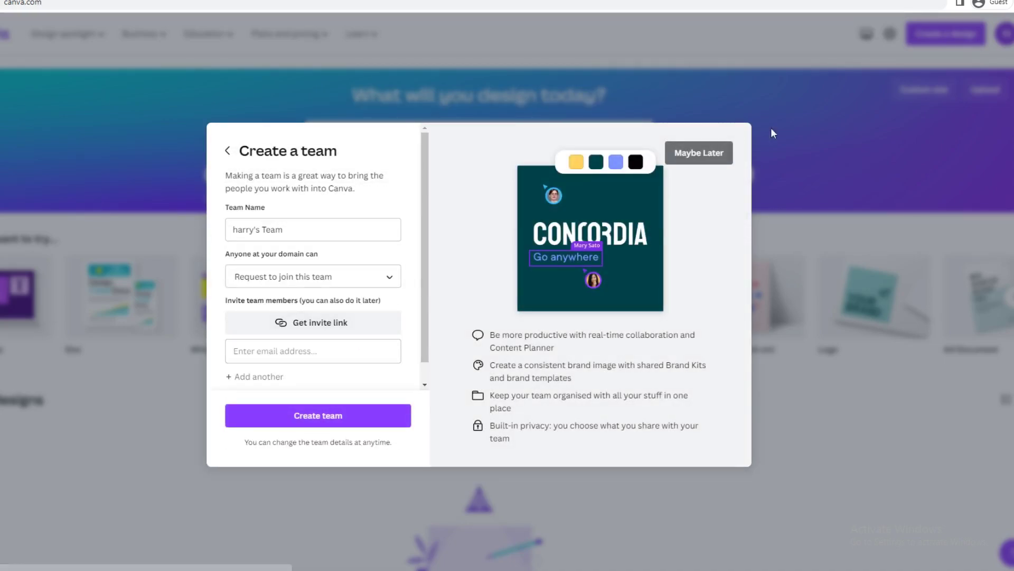
left_click(697, 158)
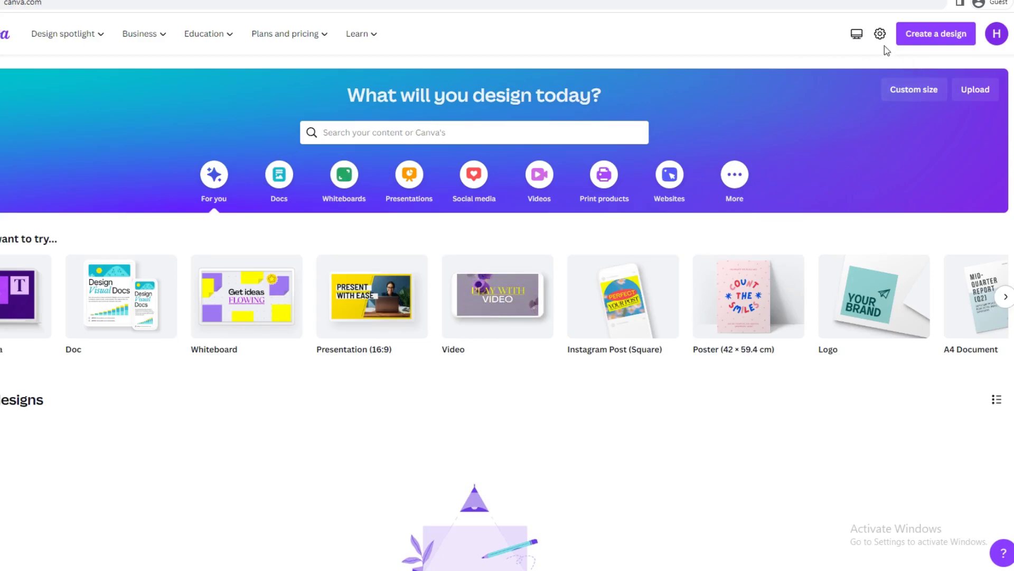
- Go to Account settings, then Billing & plans, and start adding a payment method
left_click(997, 33)
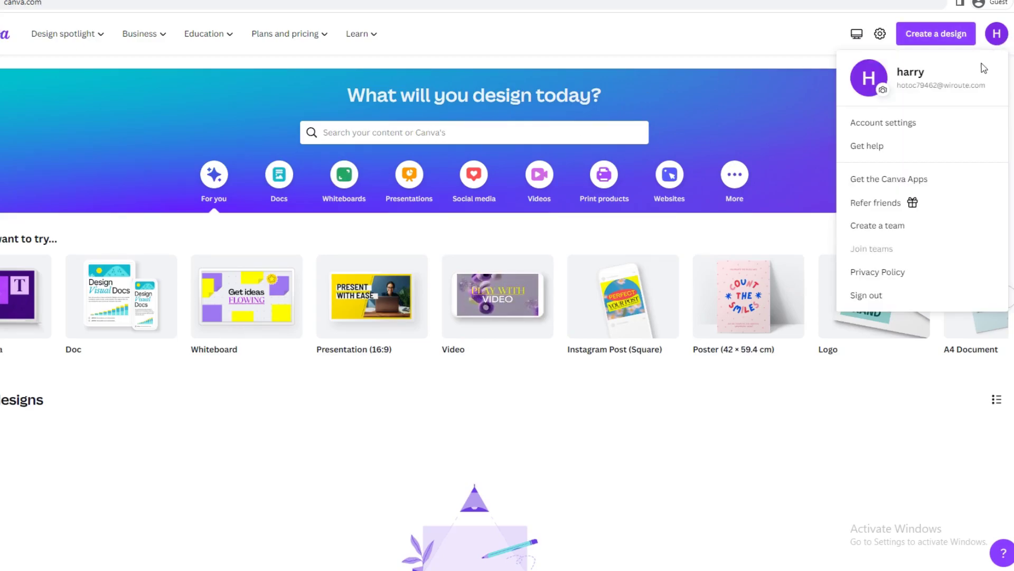
left_click(936, 124)
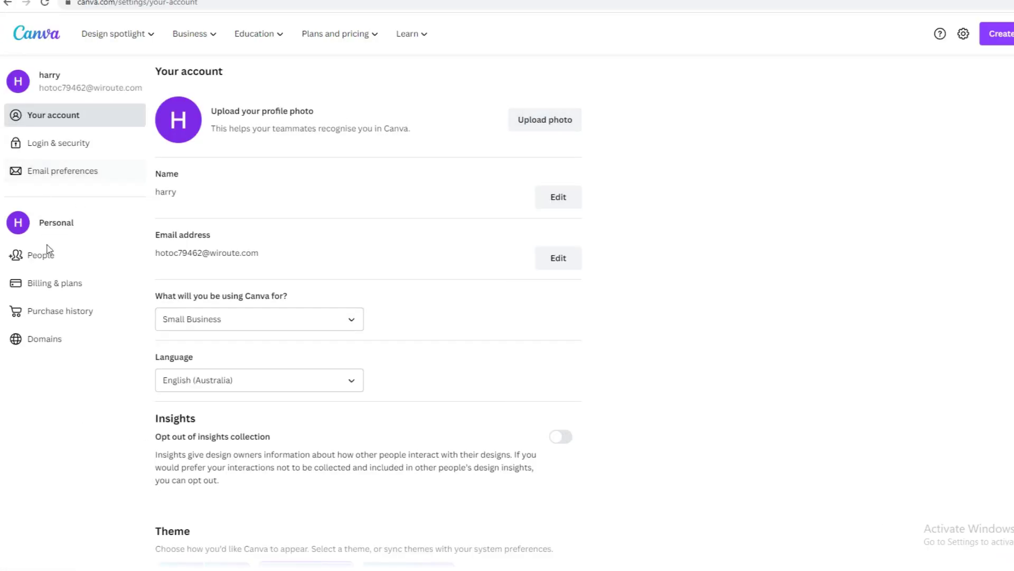
left_click(54, 287)
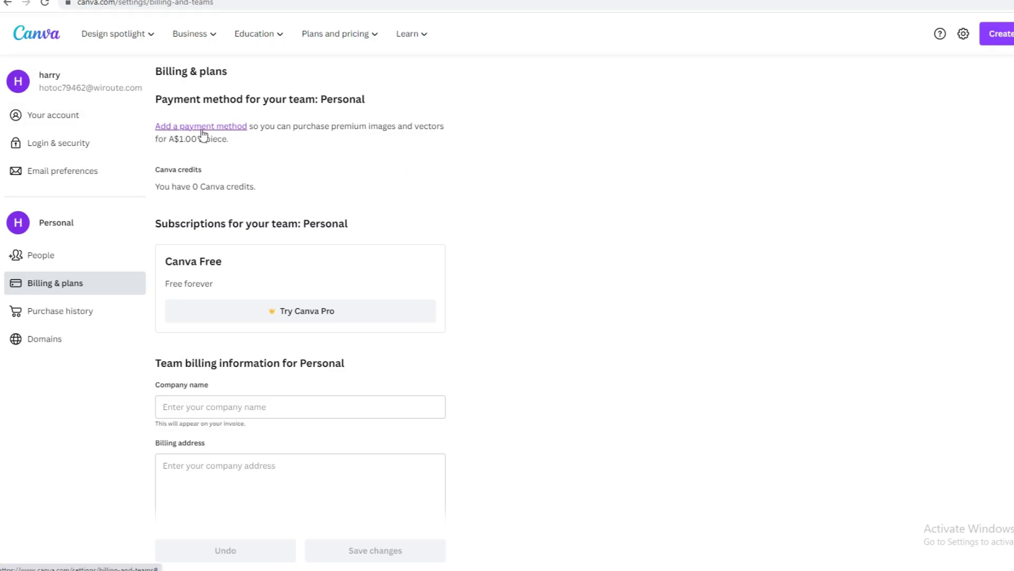
left_click(219, 127)
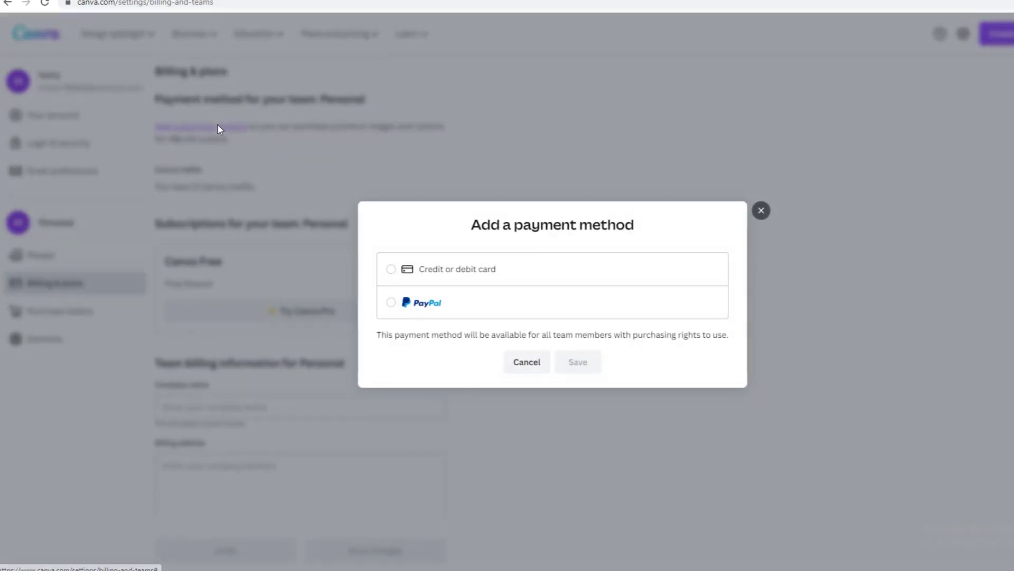
- Switch between the Credit or debit card and PayPal options, then close the dialog unsaved
left_click(391, 269)
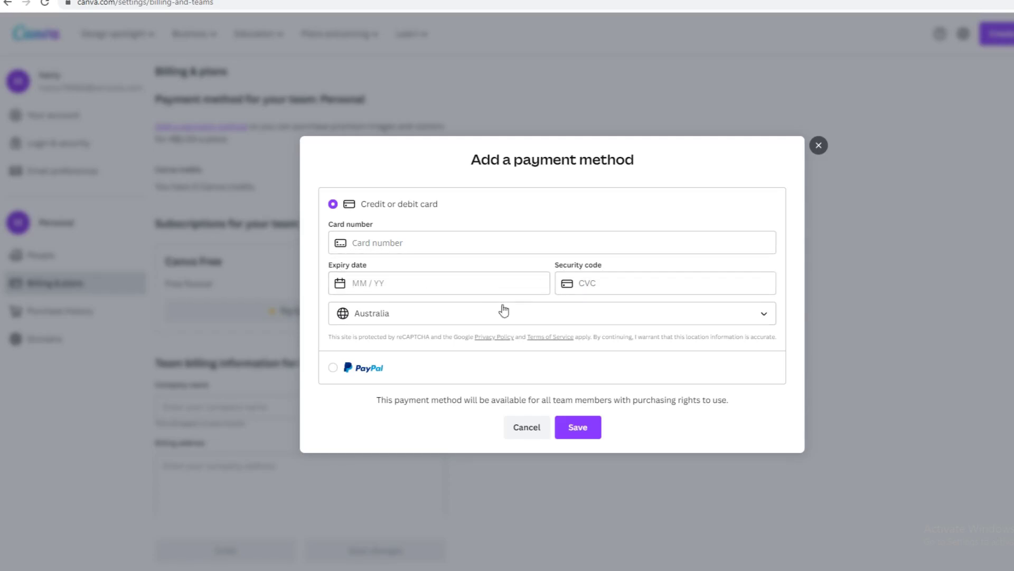
left_click(333, 369)
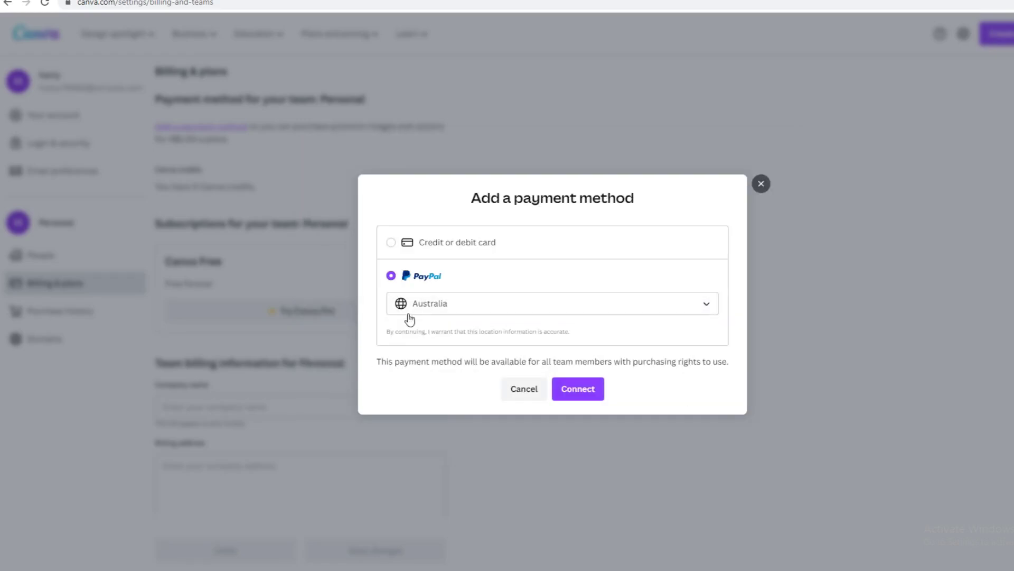
left_click(391, 241)
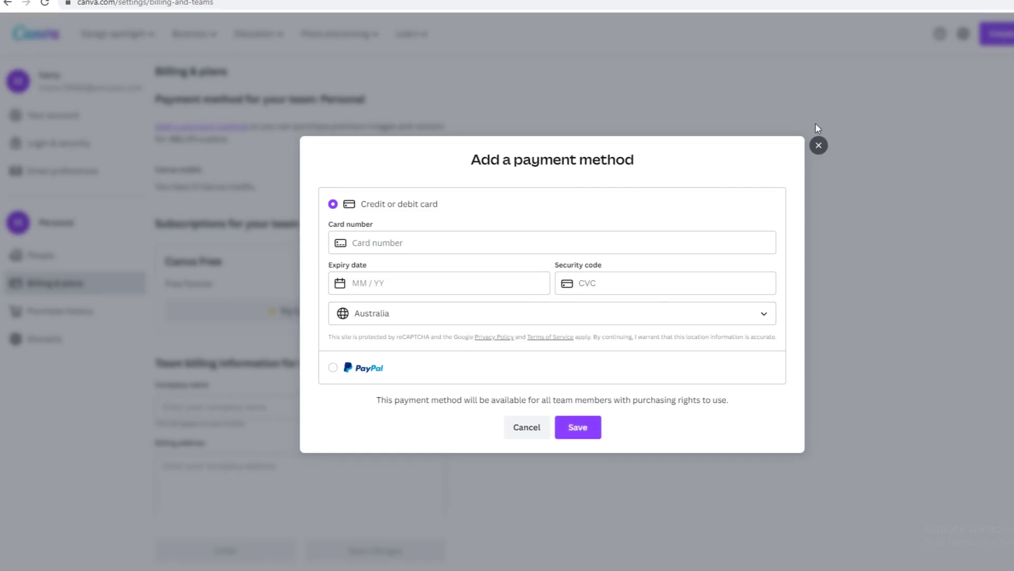
left_click(819, 146)
- Scroll down Billing & plans and open the Try Canva Pro free trial offer
scroll(772, 216, "down", 3)
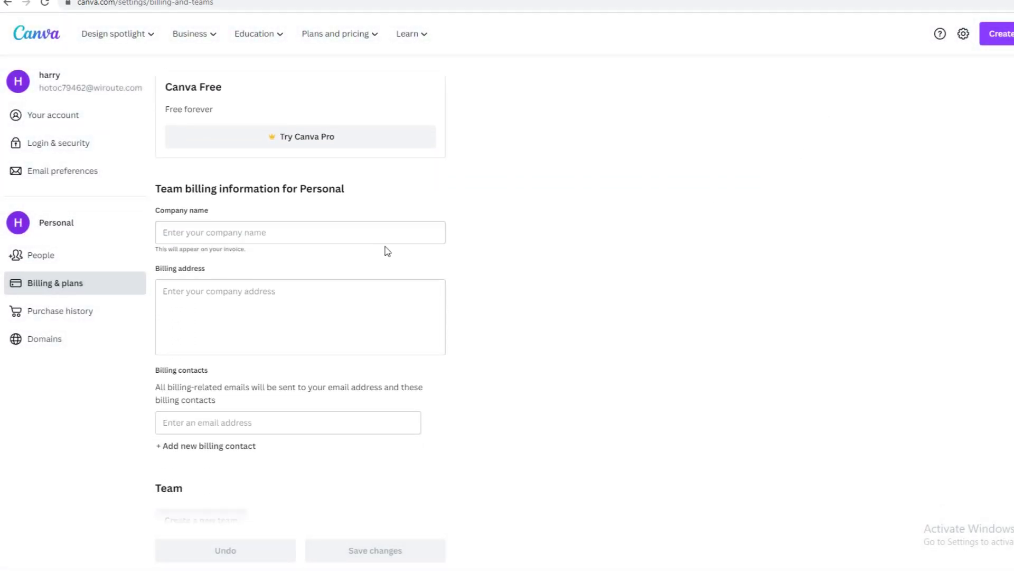
scroll(364, 246, "down", 1)
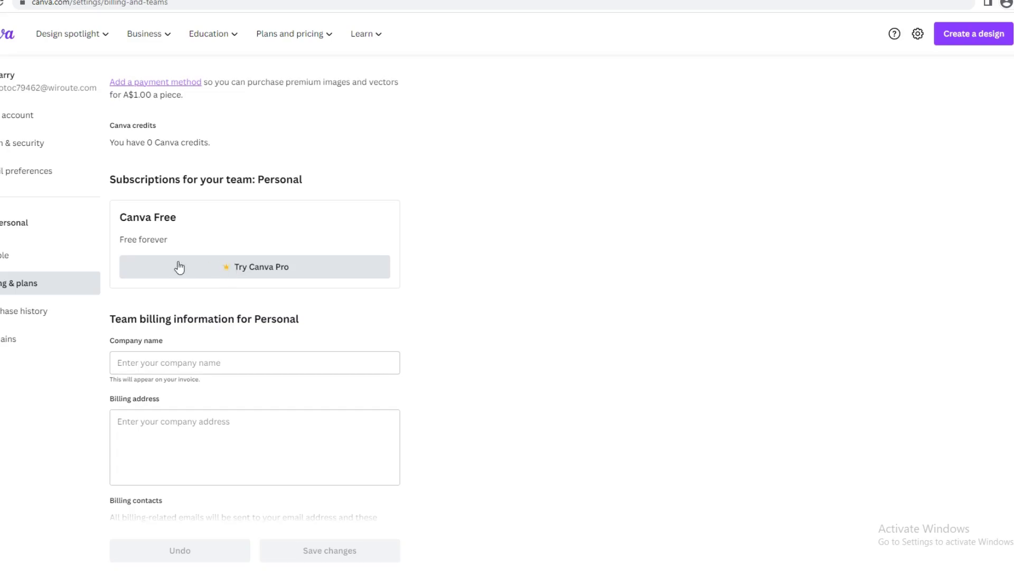
left_click(226, 266)
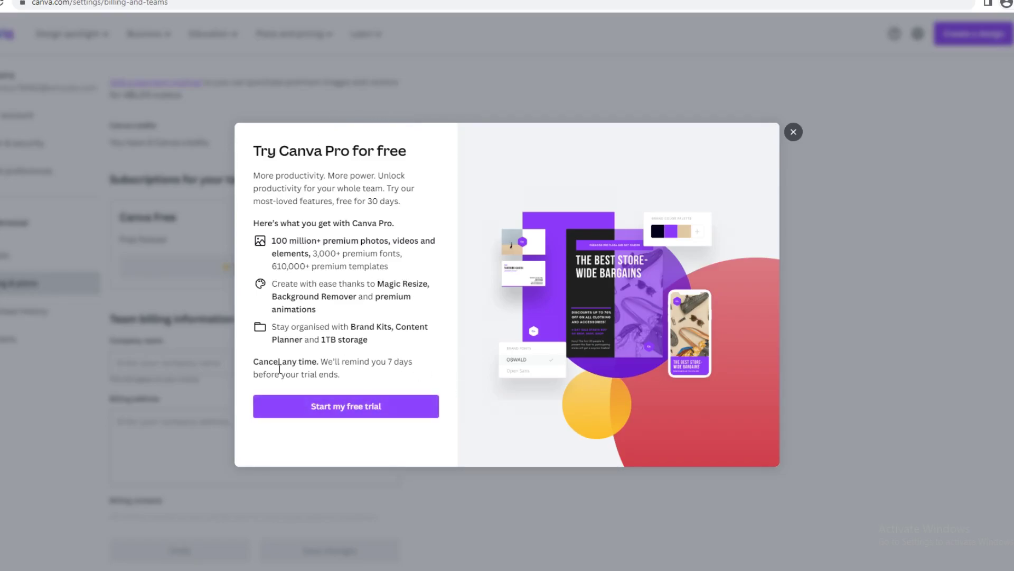
- Start the Canva Pro free trial to reach the Yearly versus Monthly plan choice
left_click(349, 411)
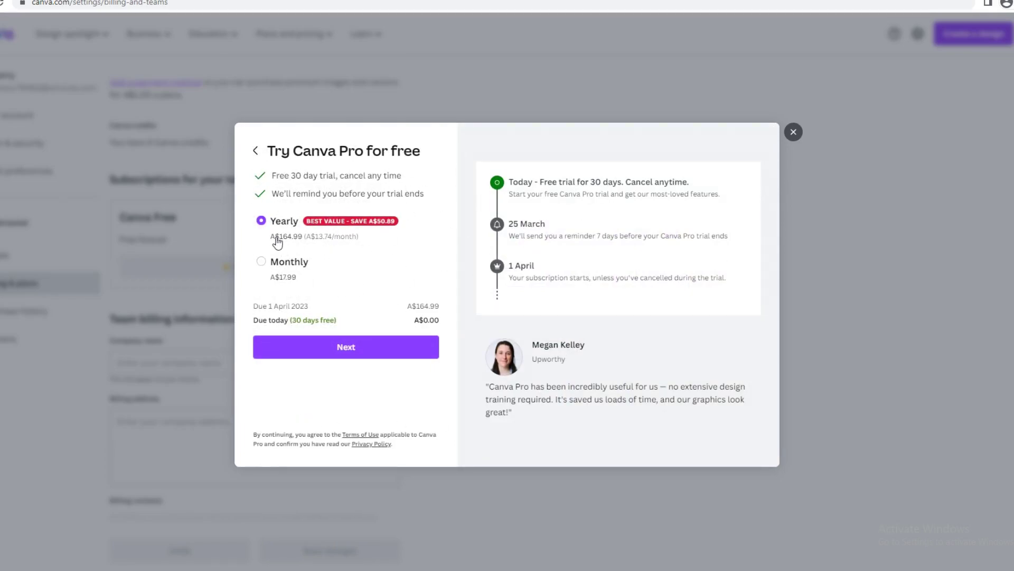
- Close the Pro trial offer, scroll to the Team section and focus the billing contact email field
left_click(792, 135)
scroll(410, 256, "down", 1)
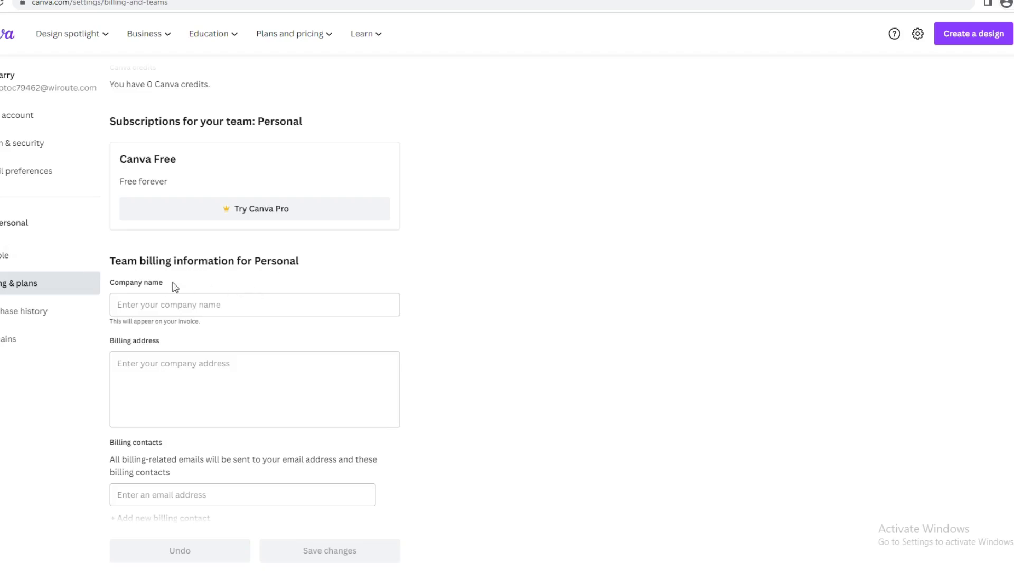
scroll(269, 304, "down", 2)
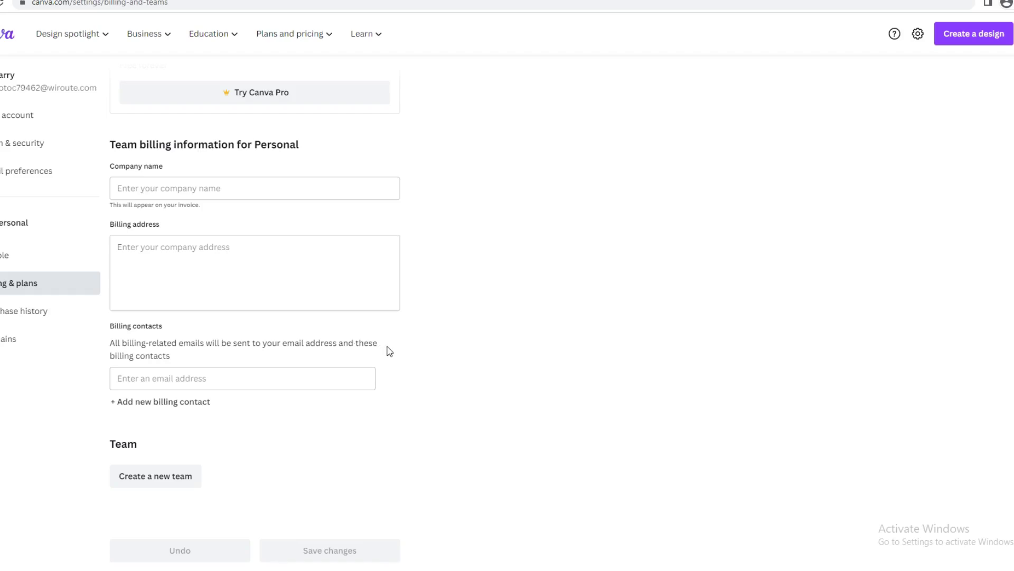
left_click(130, 380)
left_click(168, 482)
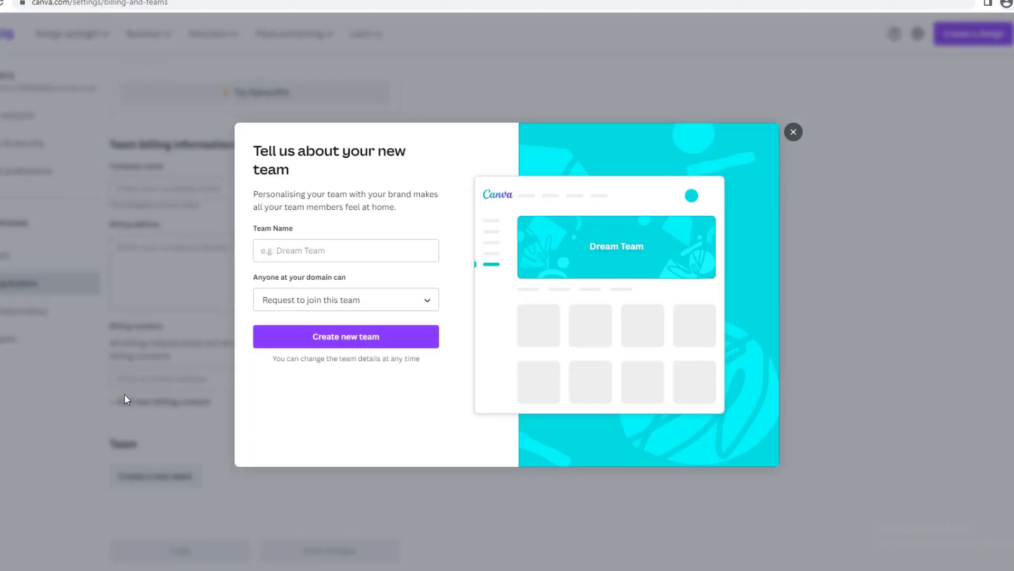
left_click(323, 251)
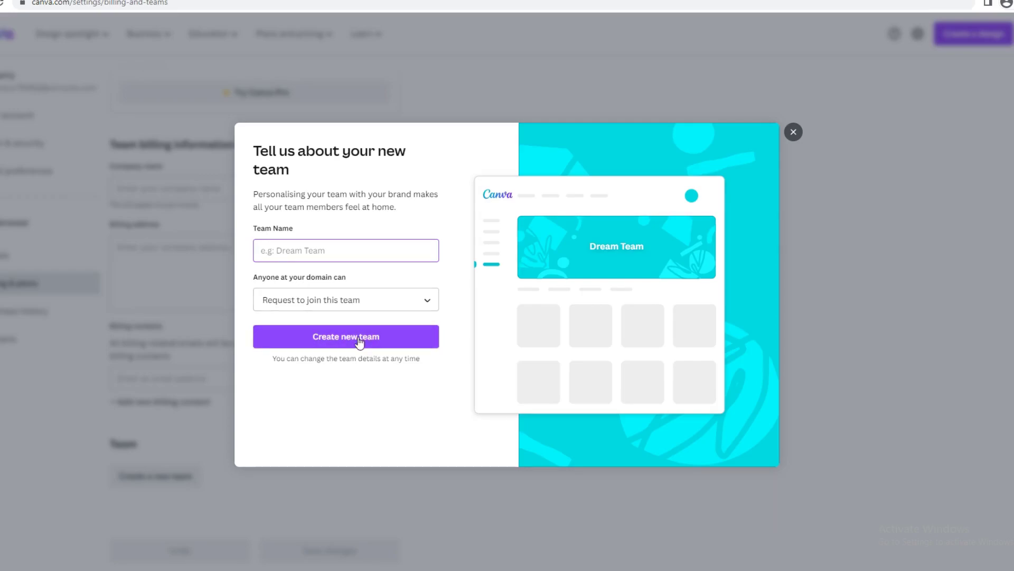
left_click(793, 132)
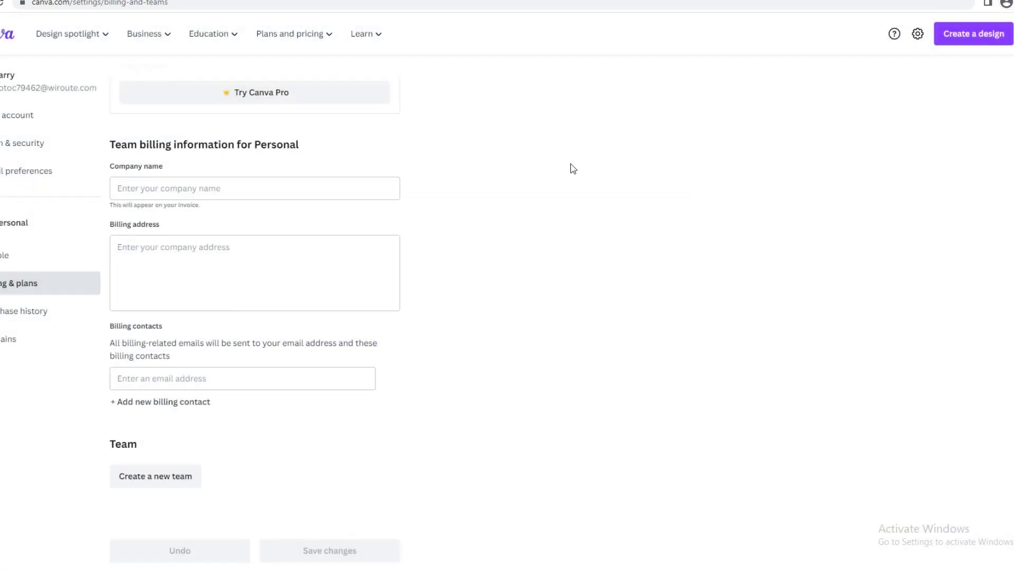